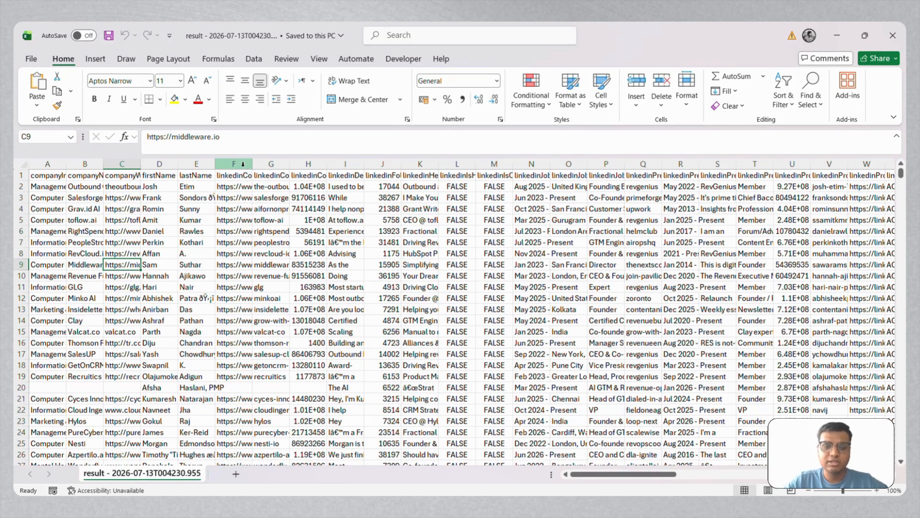
# Step: Delete columns F through N, starting with the linkedinCompanyUrl column, from the lead sheet
pyautogui.moveTo(242, 164); pyautogui.dragTo(532, 164)
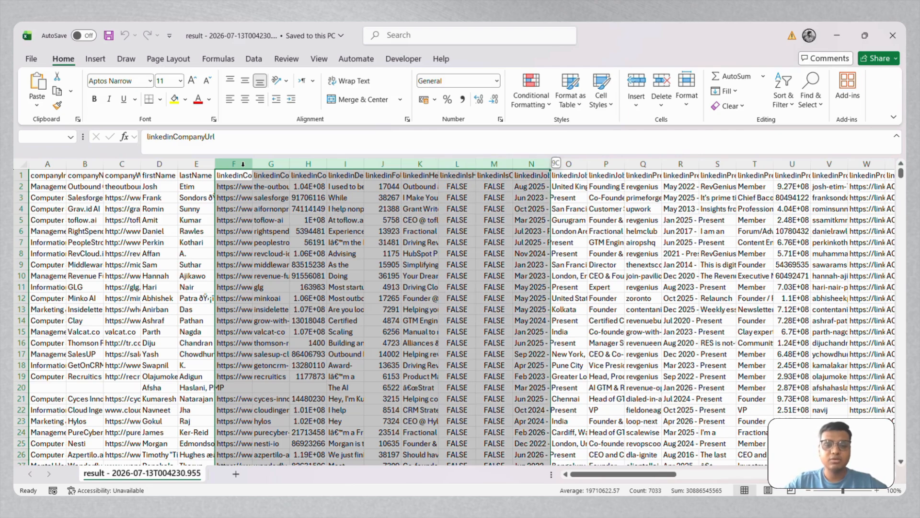
pyautogui.hotkey('ctrl', '-')
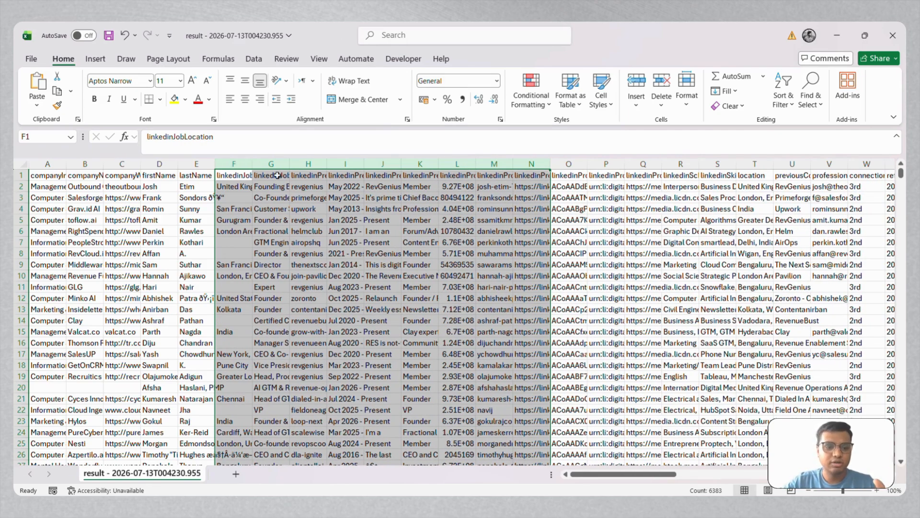
# Step: Add filters to the header row of the whole lead table
pyautogui.click(302, 254)
pyautogui.hotkey('ctrl', 'a')
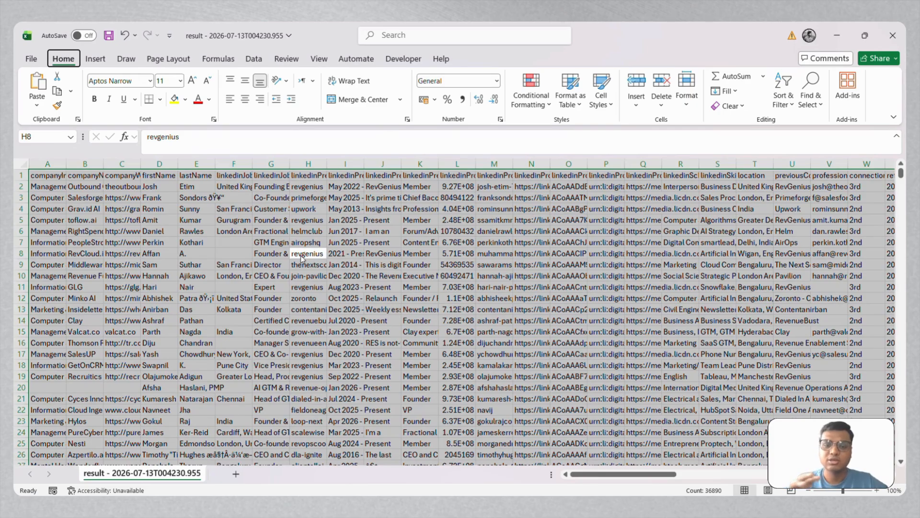
pyautogui.hotkey('ctrl', 'shift', 'l')
# Step: Look through the available filter values of the companyIndustry column without applying any filter
pyautogui.click(61, 175)
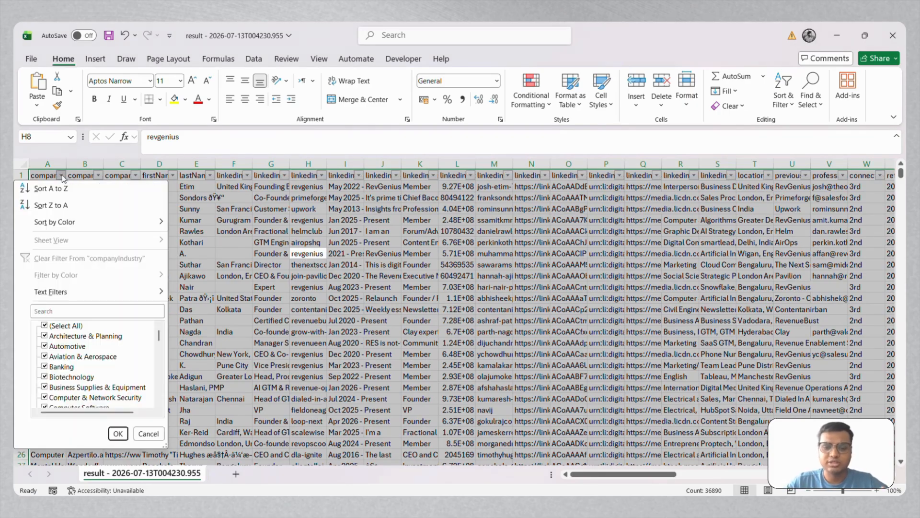
pyautogui.scroll(-8, 121, 366)
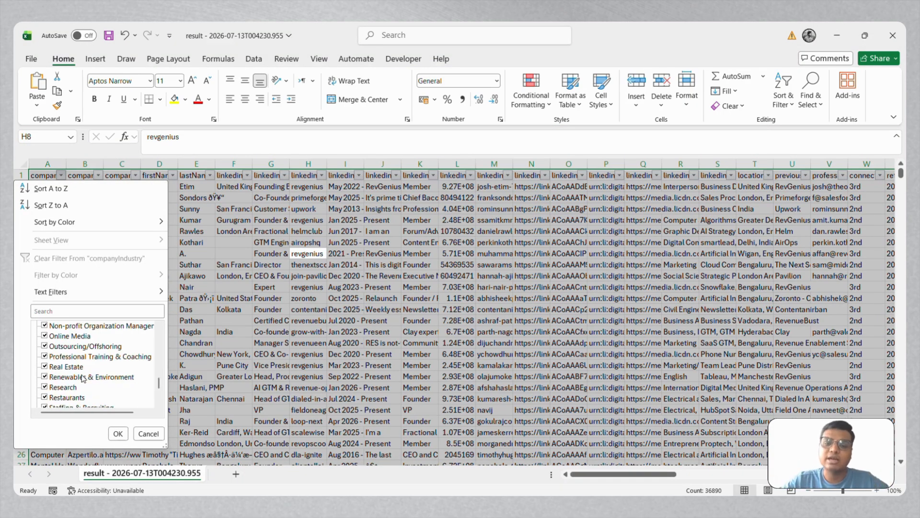
pyautogui.scroll(8, 121, 366)
pyautogui.press('Escape')
pyautogui.click(306, 310)
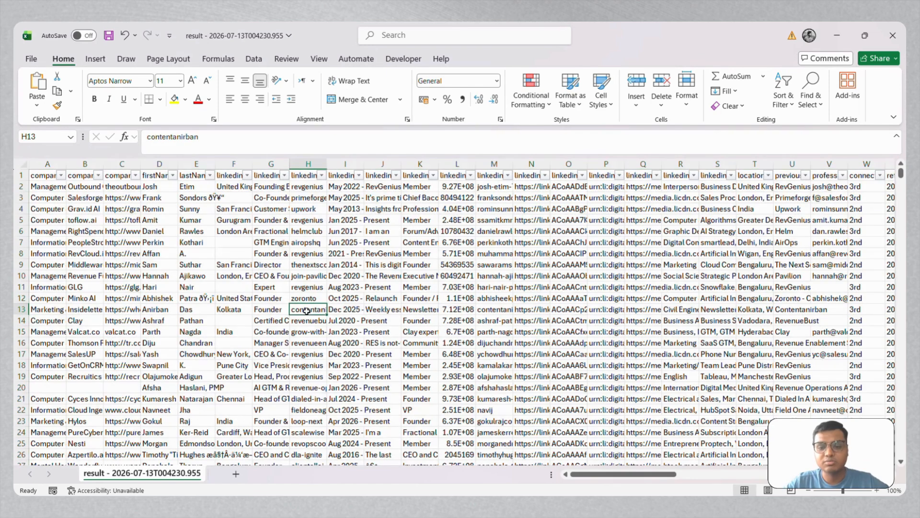
# Step: Widen the linkedinJobTitle column and look through its available filter values without applying a filter
pyautogui.moveTo(289, 164); pyautogui.dragTo(341, 164)
pyautogui.click(337, 175)
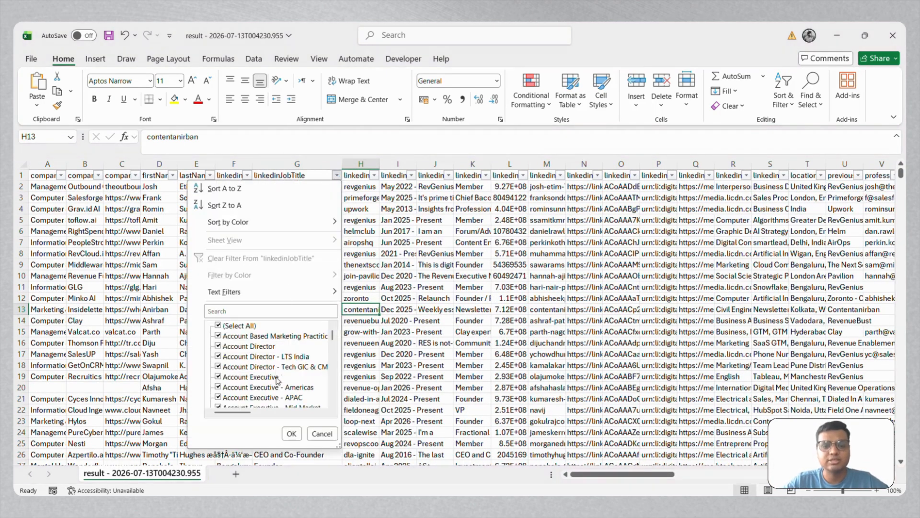
pyautogui.scroll(-5, 277, 385)
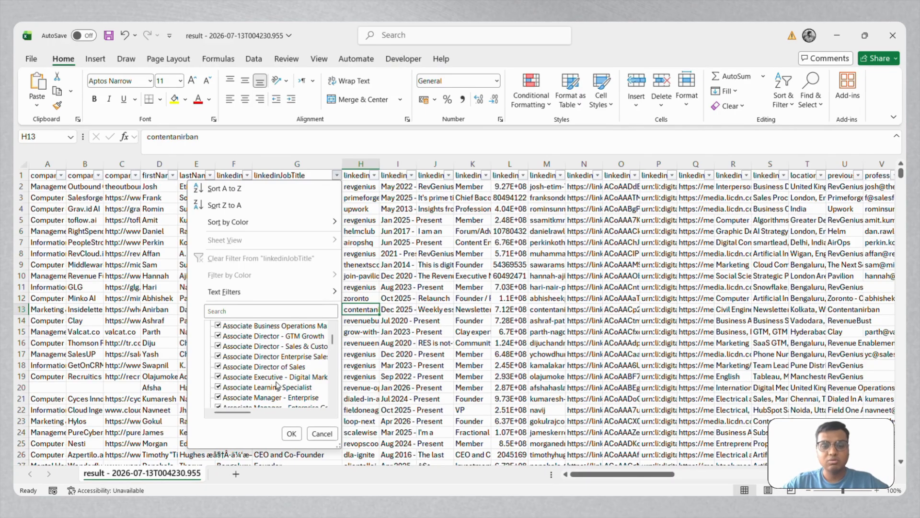
pyautogui.scroll(-5, 277, 385)
pyautogui.press('Escape')
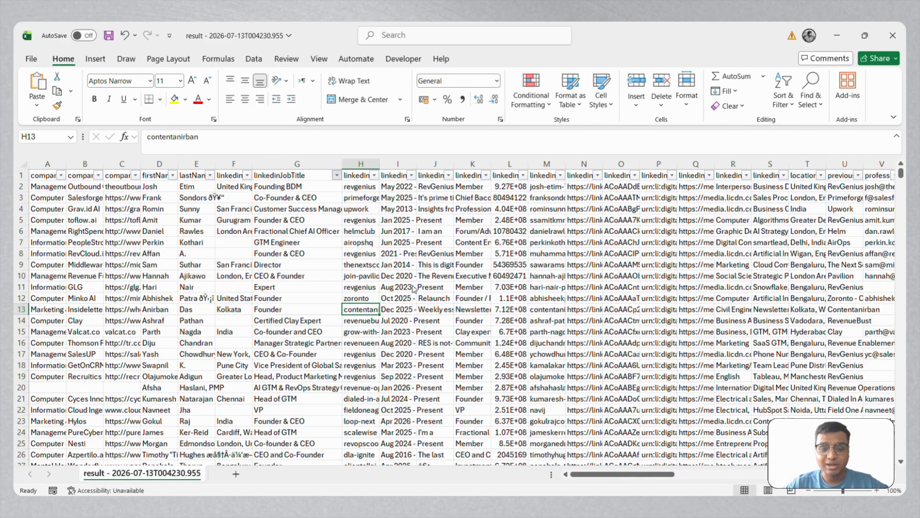
pyautogui.click(412, 286)
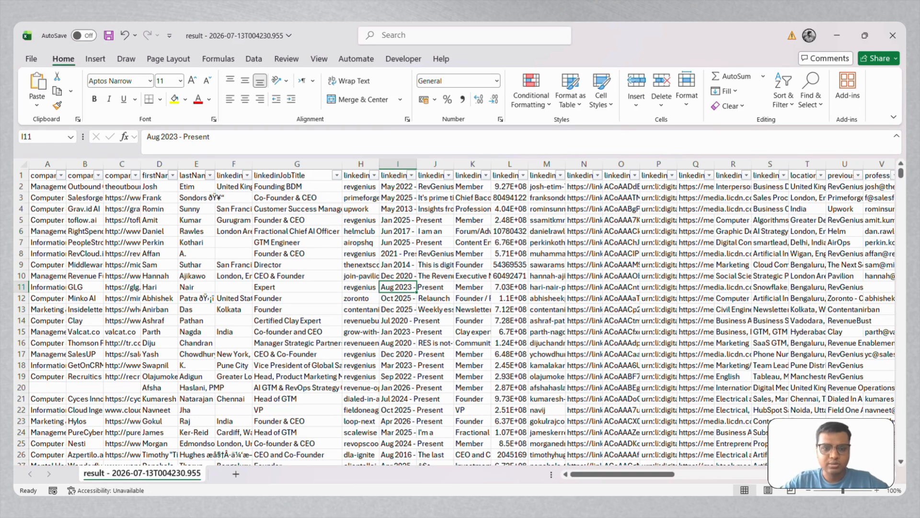
# Step: Switch to Claude in the browser, check the options for adding a skill in the customization settings, and close the settings
pyautogui.click(455, 507)
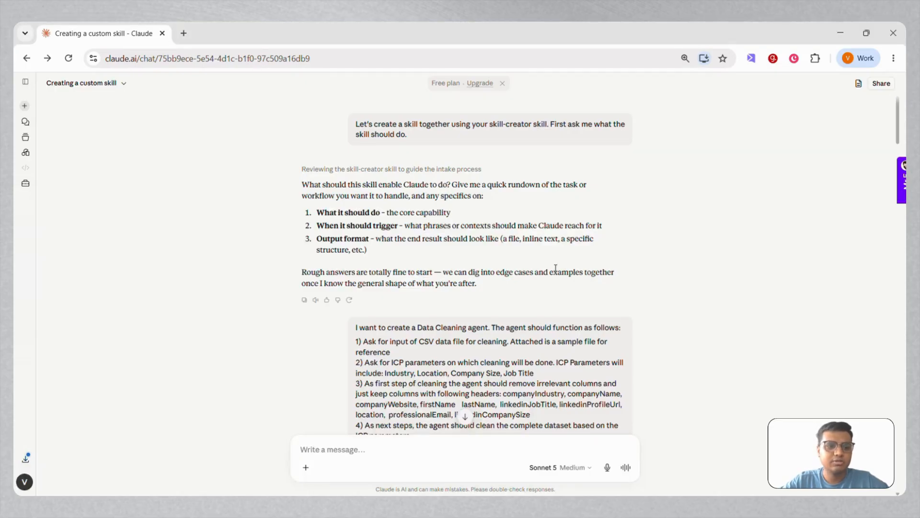
pyautogui.click(26, 184)
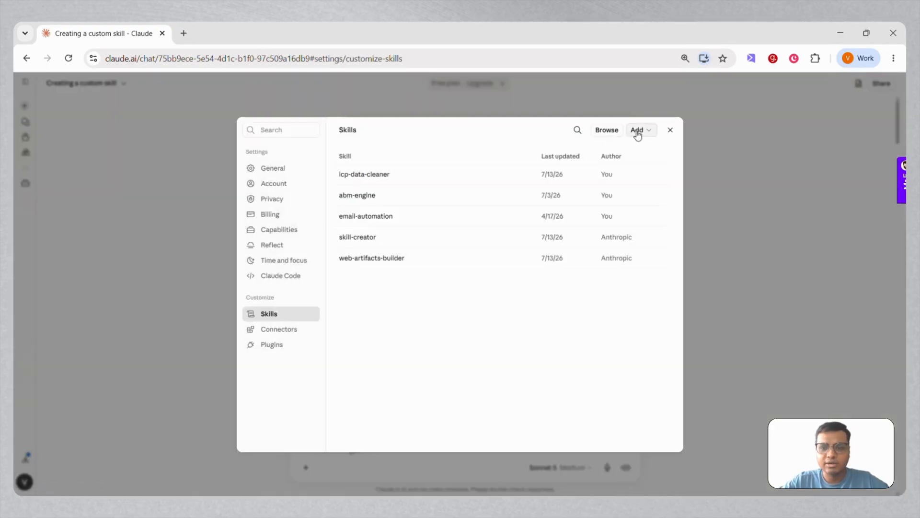
pyautogui.click(637, 132)
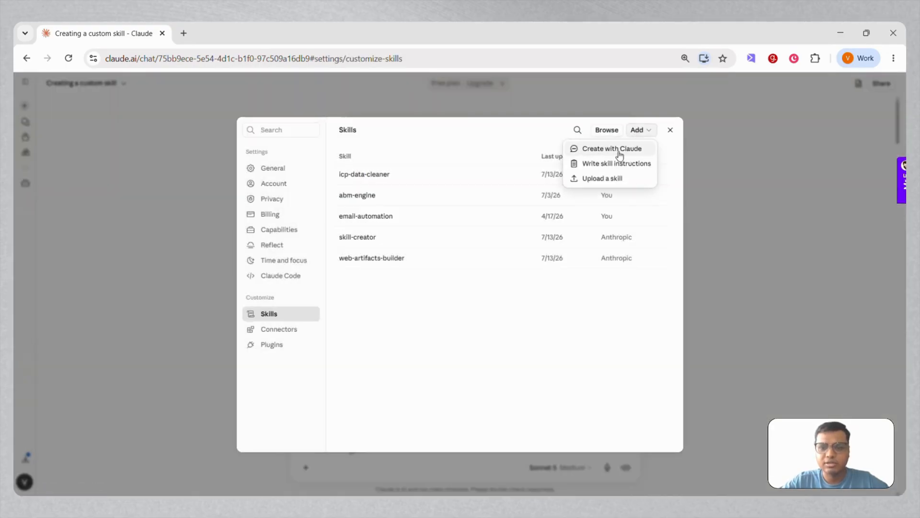
pyautogui.click(670, 130)
pyautogui.click(670, 130)
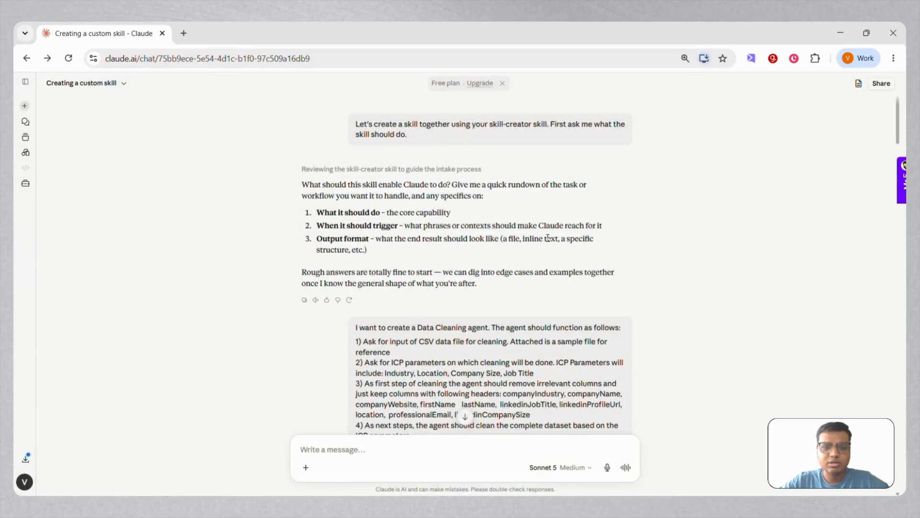
# Step: Read the Data Cleaning agent prompt in the skill conversation, including the instruction on which columns to keep
pyautogui.scroll(-3, 548, 238)
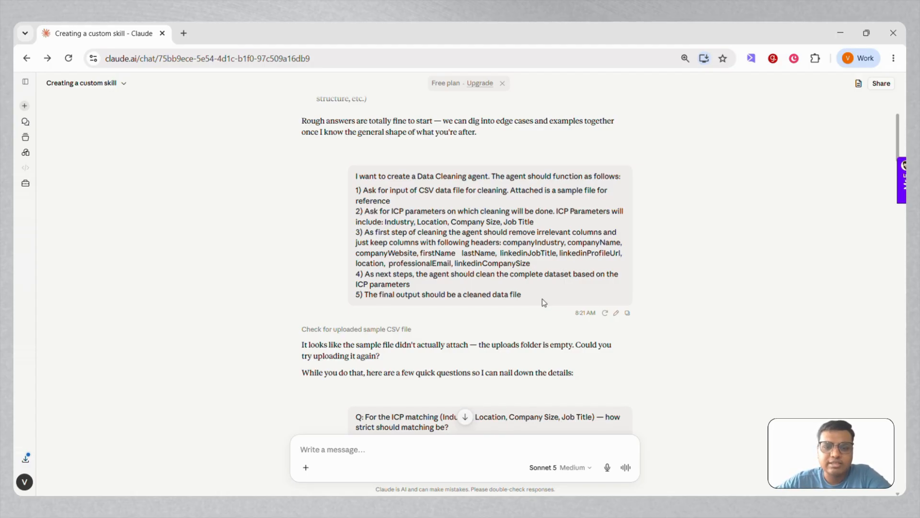
pyautogui.scroll(-4, 544, 302)
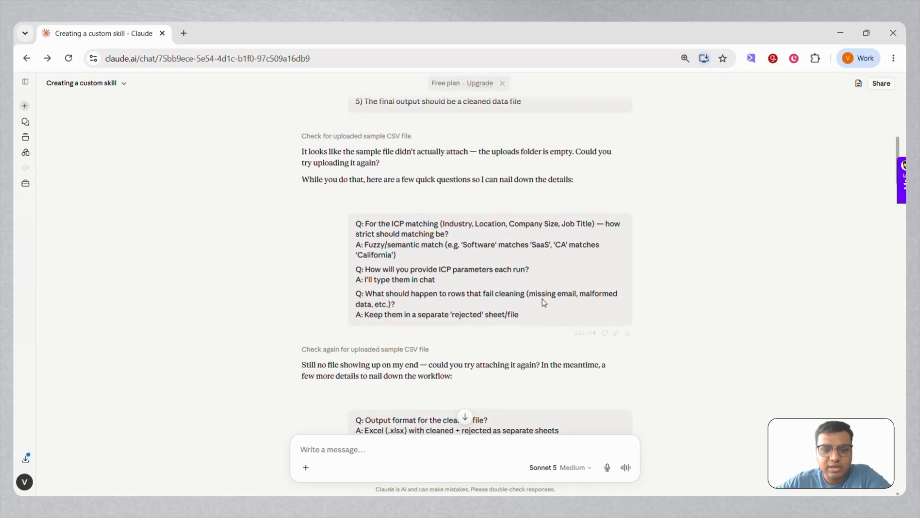
pyautogui.scroll(2, 544, 302)
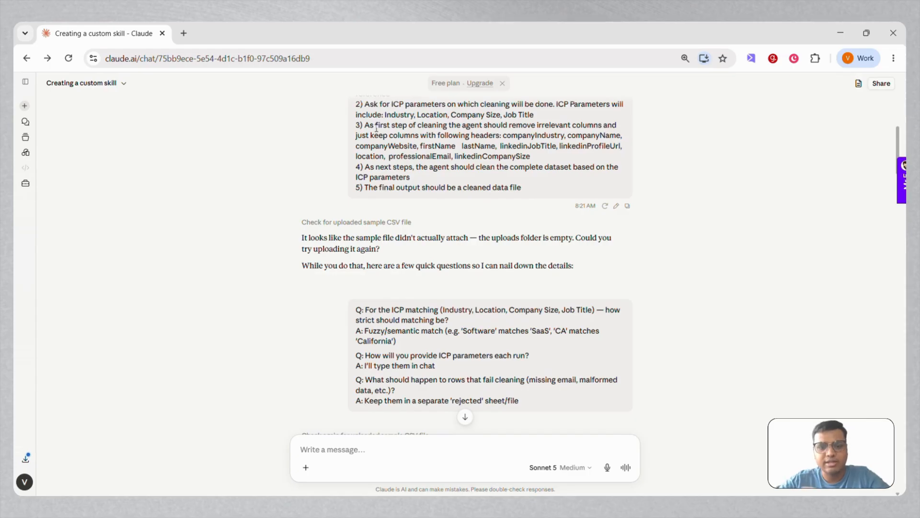
pyautogui.moveTo(367, 124); pyautogui.dragTo(532, 159)
pyautogui.click(533, 160)
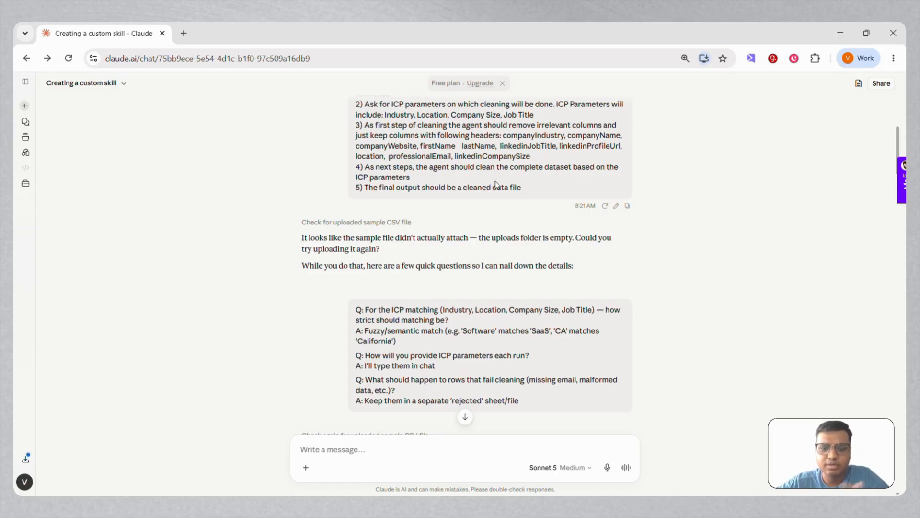
# Step: Review the follow-up questions and answers on ICP matching, rejected rows, output format, company size, deduplication and test cases
pyautogui.scroll(-3, 482, 245)
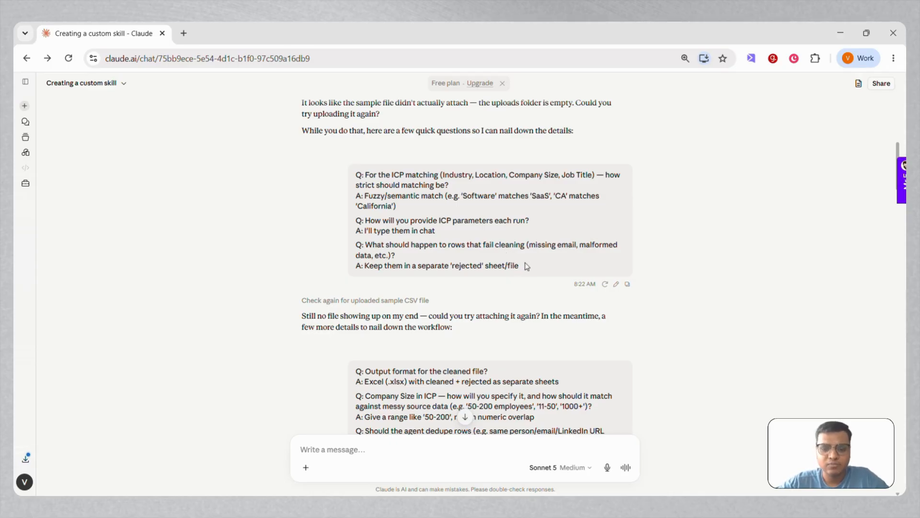
pyautogui.moveTo(524, 265); pyautogui.dragTo(355, 246)
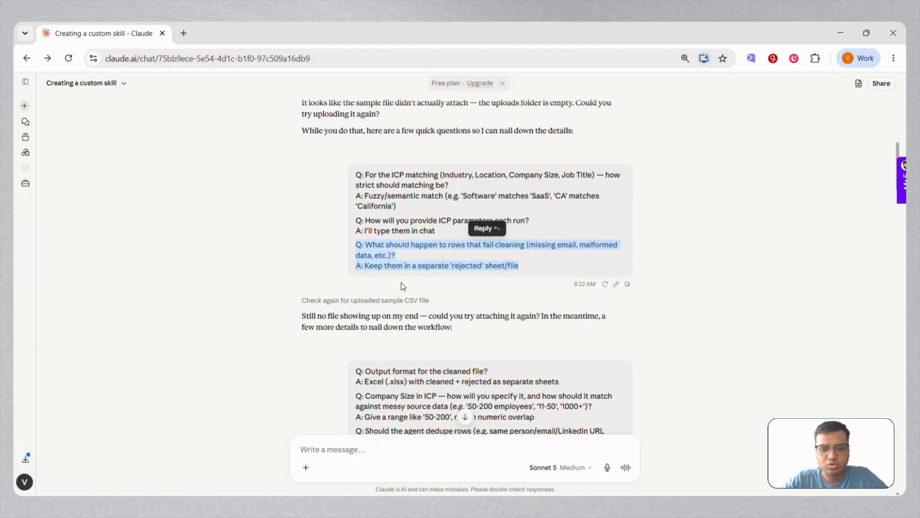
pyautogui.click(387, 324)
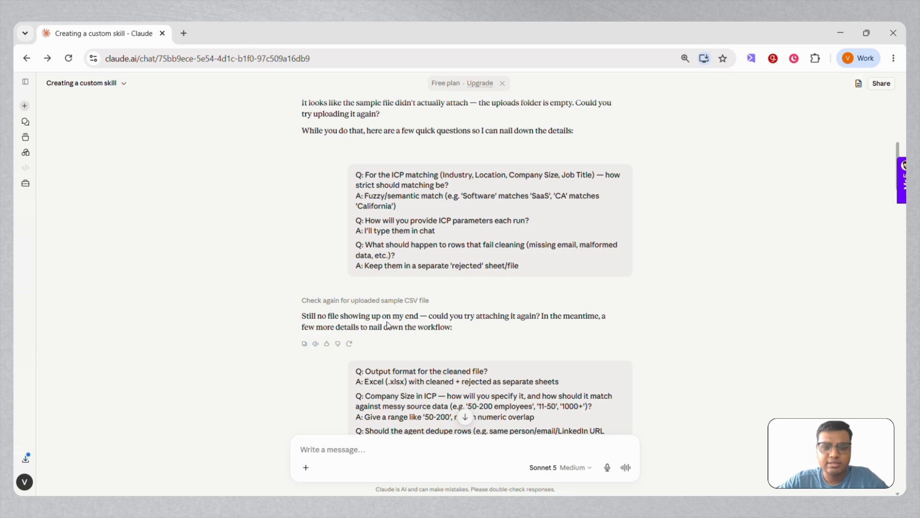
pyautogui.scroll(-3, 387, 324)
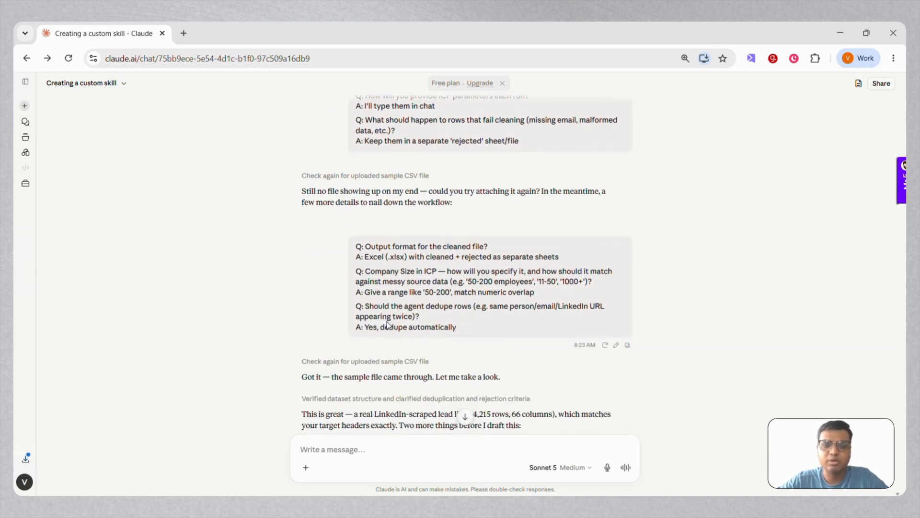
pyautogui.scroll(-1, 388, 324)
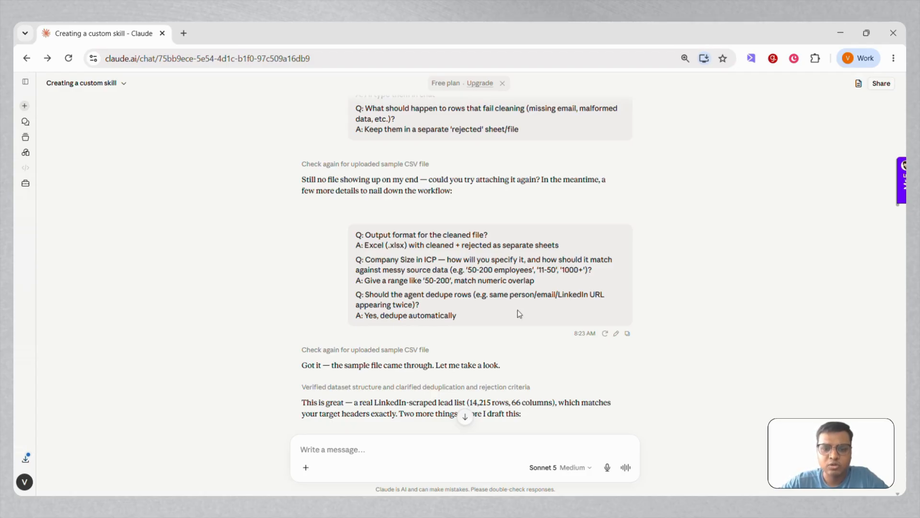
pyautogui.scroll(-3, 519, 314)
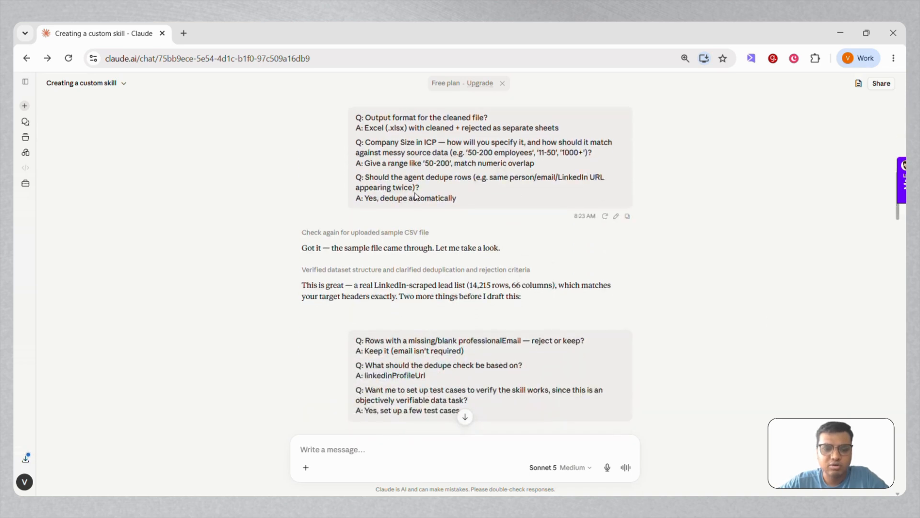
pyautogui.scroll(-9, 486, 311)
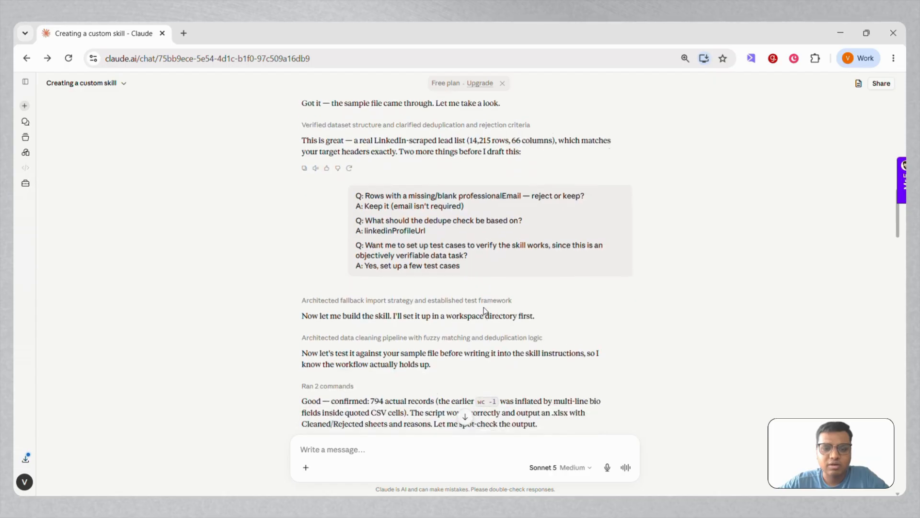
# Step: Preview the "Test1 uk software sales" spreadsheet and examine its Cleaned and Rejected sheets
pyautogui.scroll(-14, 485, 312)
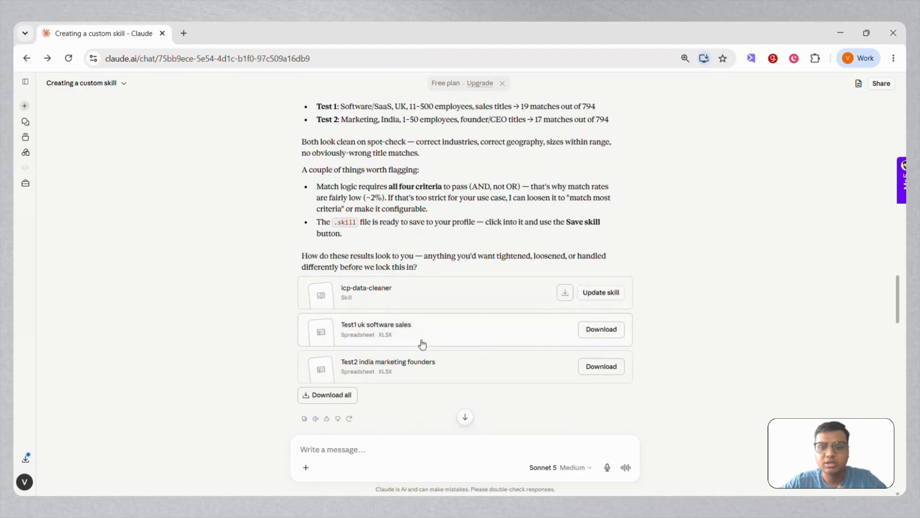
pyautogui.click(422, 343)
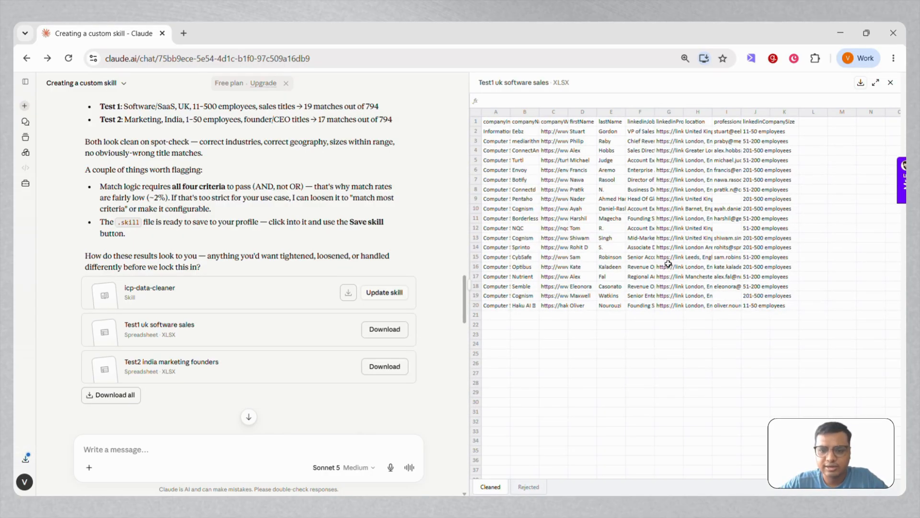
pyautogui.click(537, 487)
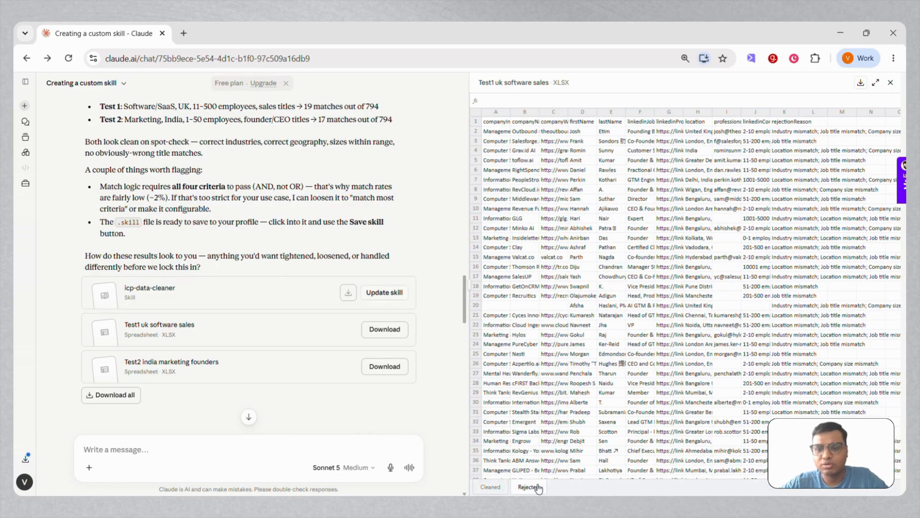
pyautogui.click(490, 487)
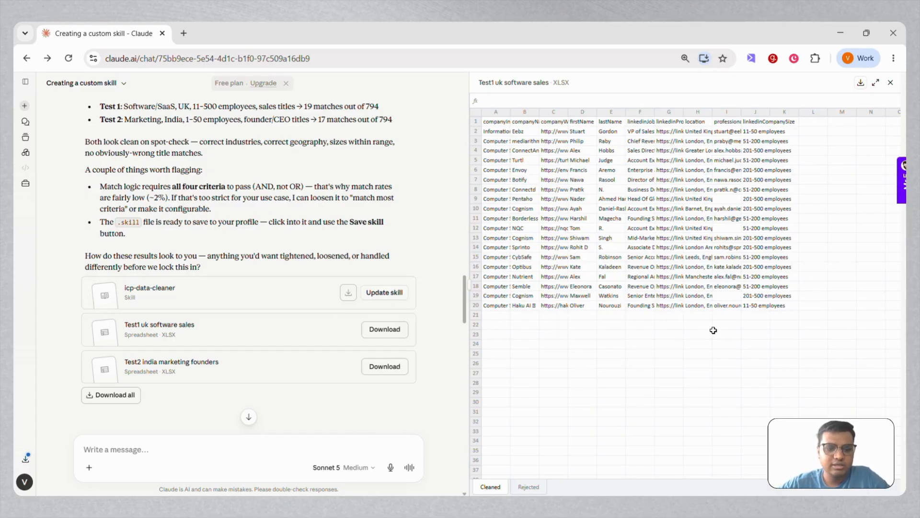
# Step: Read on past the sheet formatting request, then preview the "Test1 uk software sales formatted" spreadsheet and examine its columns
pyautogui.scroll(-5, 263, 372)
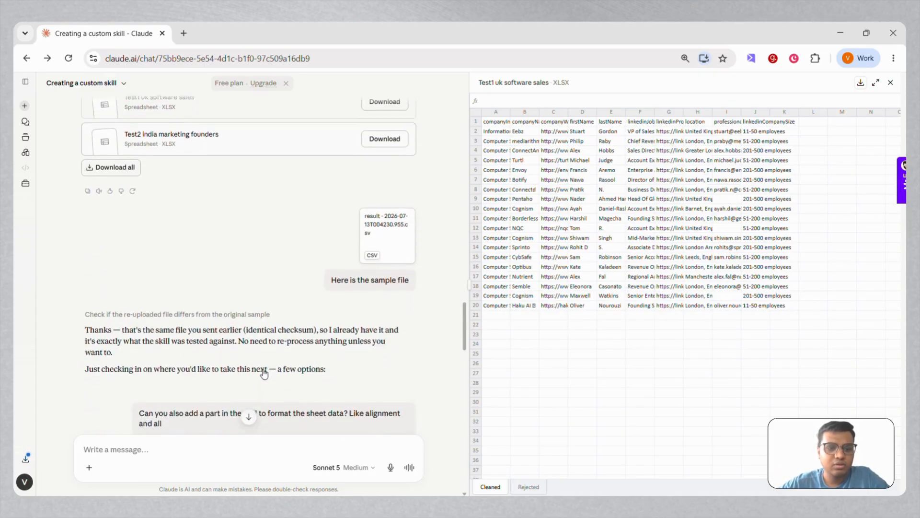
pyautogui.scroll(-5, 264, 372)
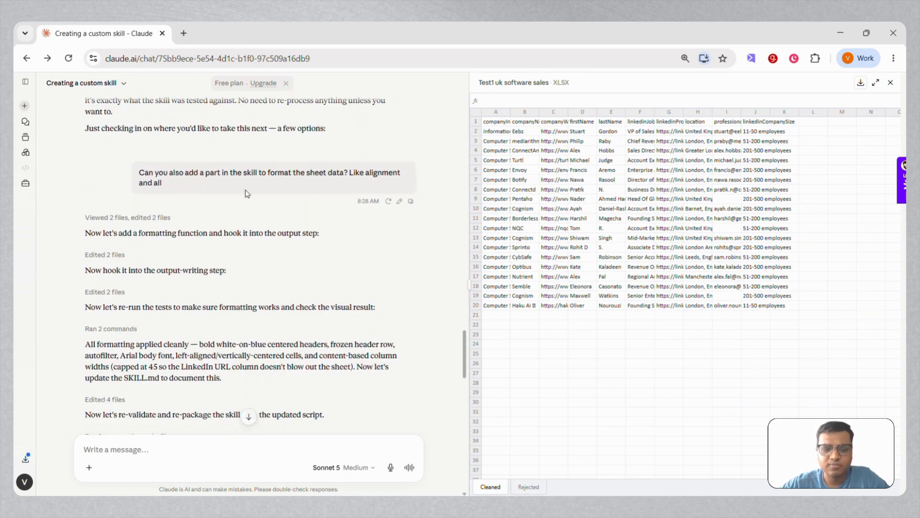
pyautogui.scroll(-2, 263, 261)
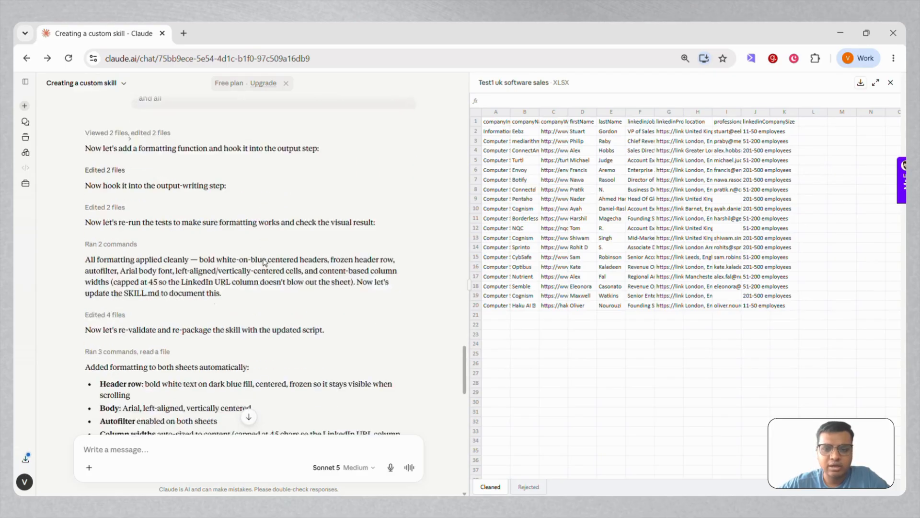
pyautogui.scroll(-5, 264, 261)
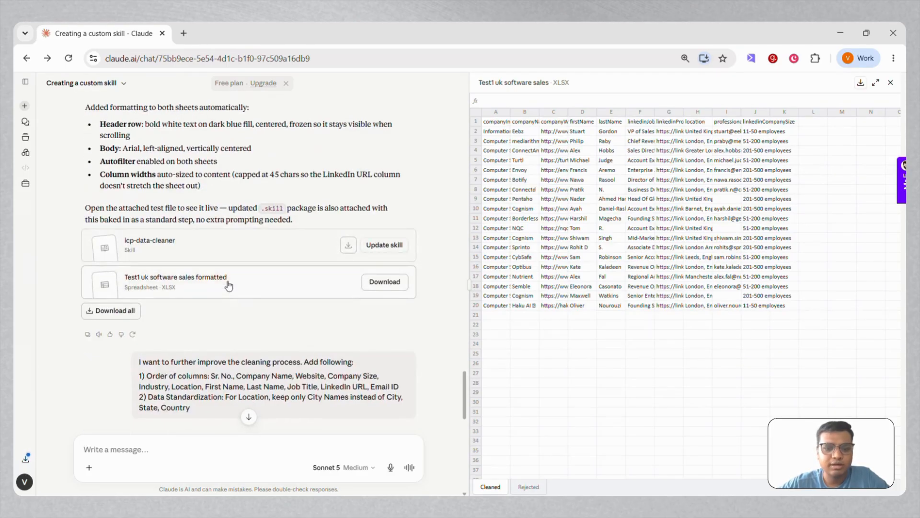
pyautogui.click(228, 284)
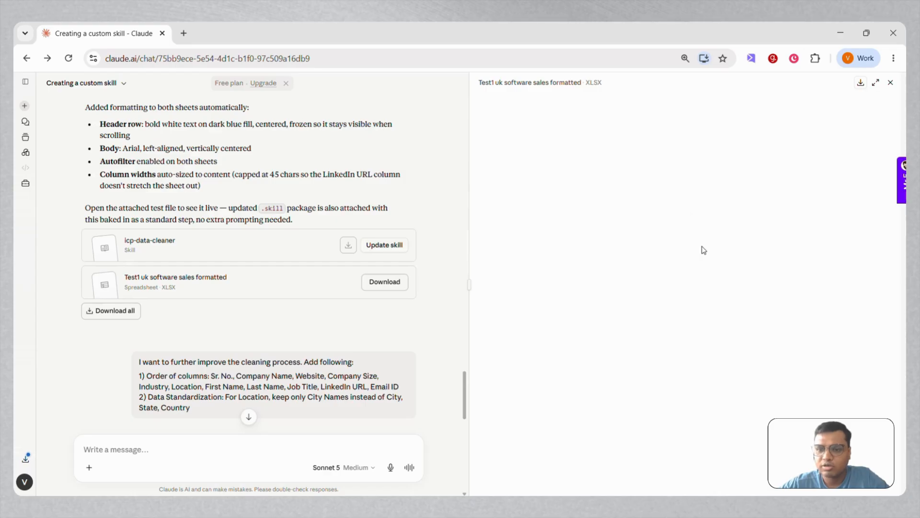
pyautogui.hscroll(5, 703, 250)
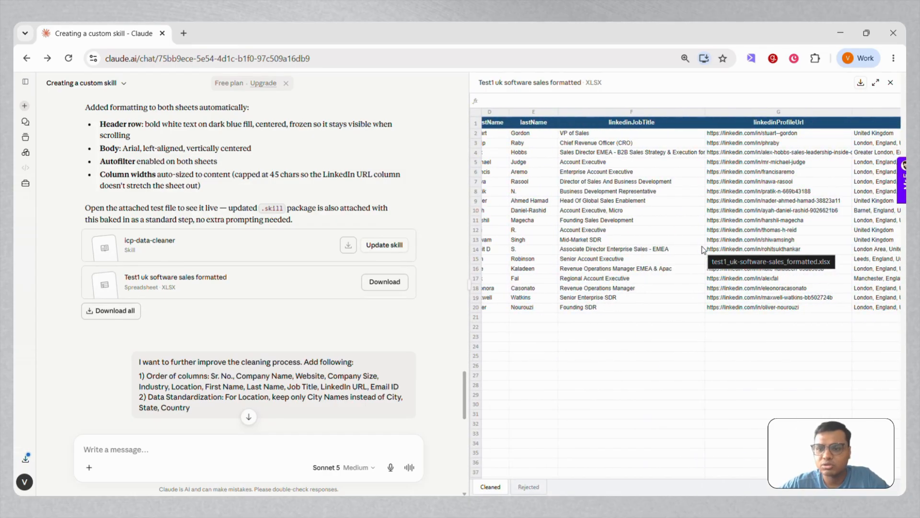
# Step: Review the request for column order and city-only locations, comparing it with the columns of the formatted test spreadsheet
pyautogui.hscroll(3, 704, 250)
pyautogui.hscroll(-8, 703, 250)
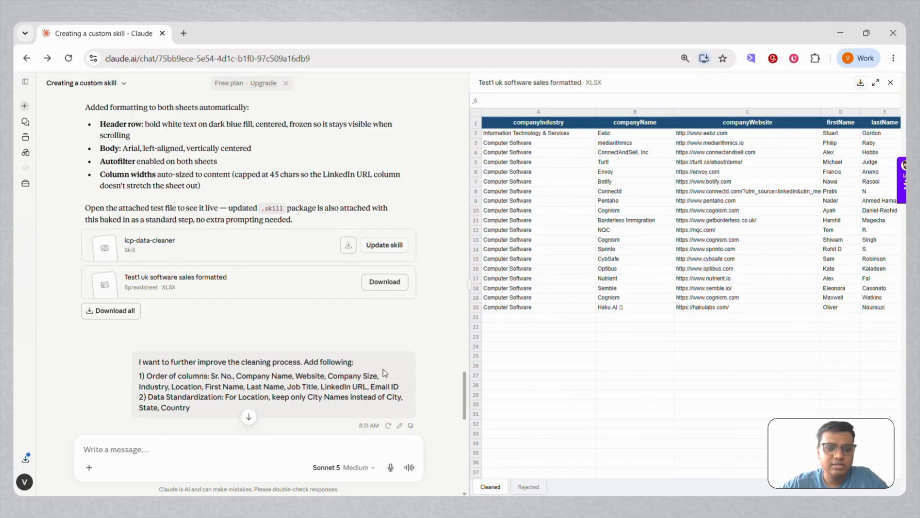
pyautogui.scroll(-4, 382, 372)
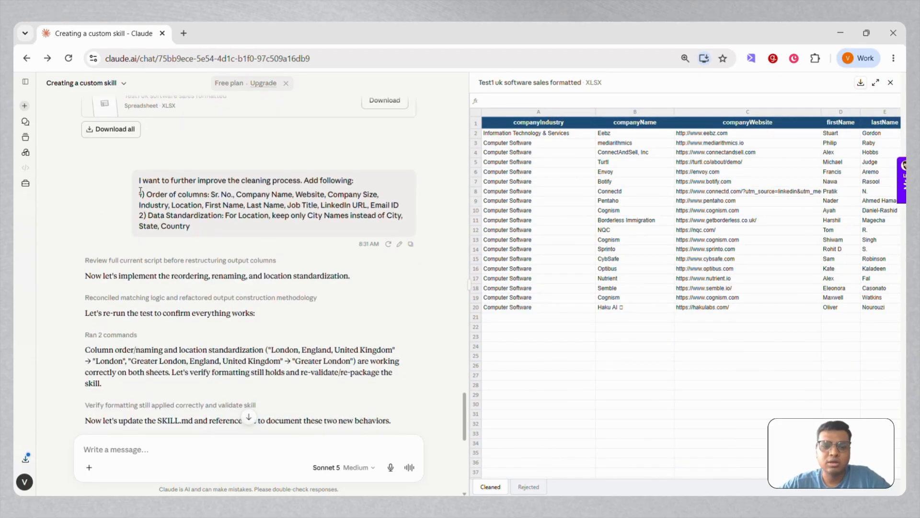
pyautogui.moveTo(140, 191); pyautogui.dragTo(202, 233)
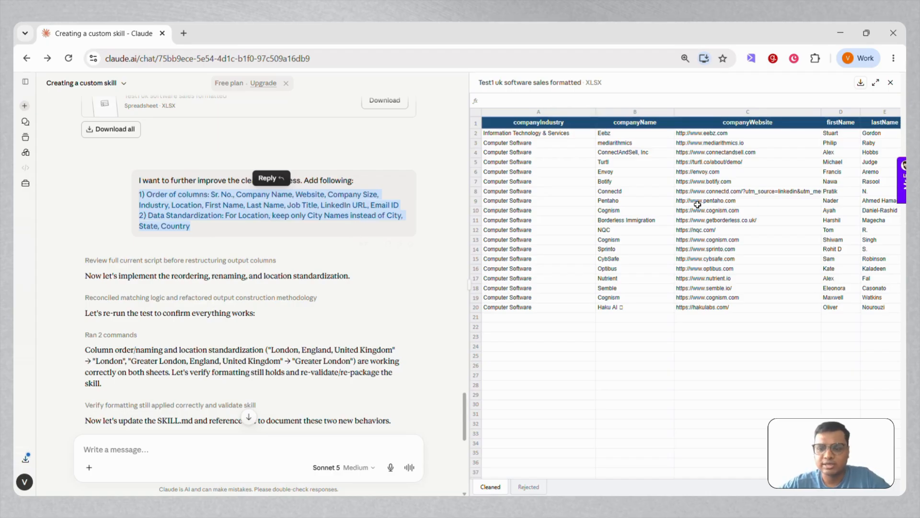
pyautogui.hscroll(3, 701, 204)
pyautogui.hscroll(7, 700, 205)
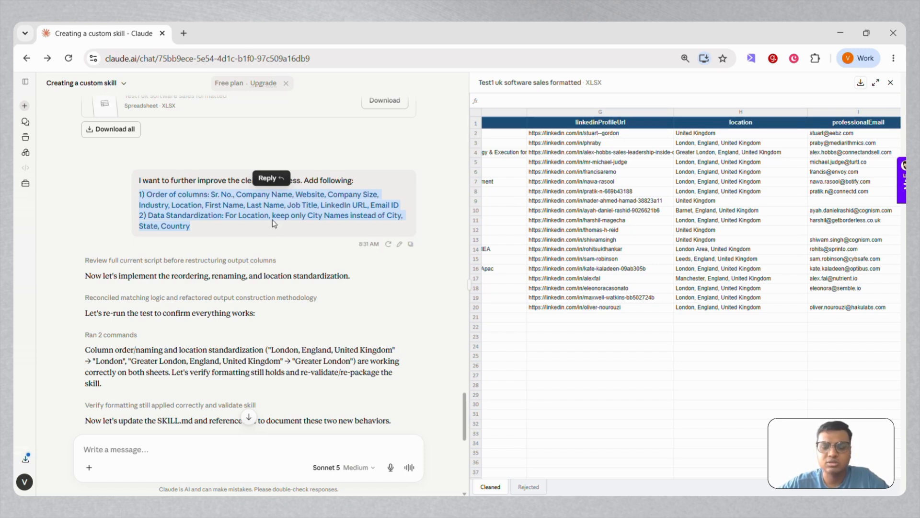
pyautogui.click(272, 219)
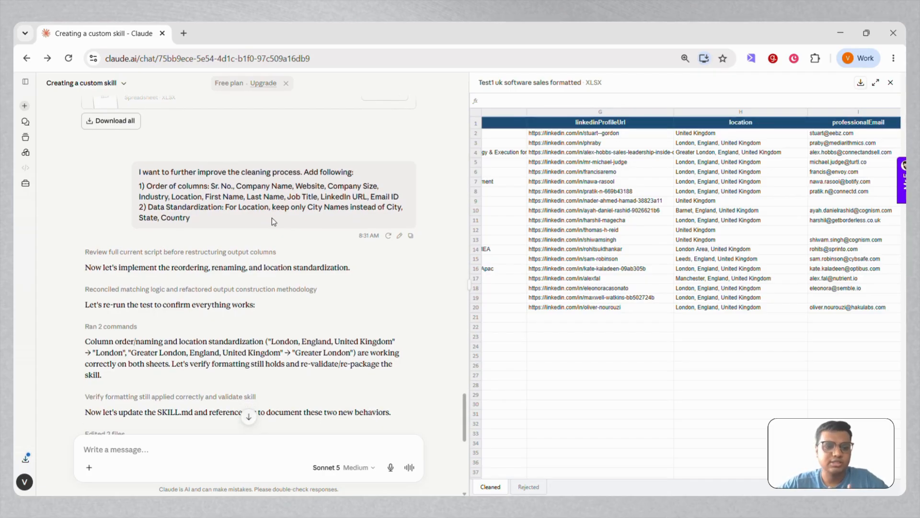
# Step: Preview the "Test1 uk software sales v2" spreadsheet and examine the reordered columns of its Cleaned sheet
pyautogui.scroll(-10, 272, 218)
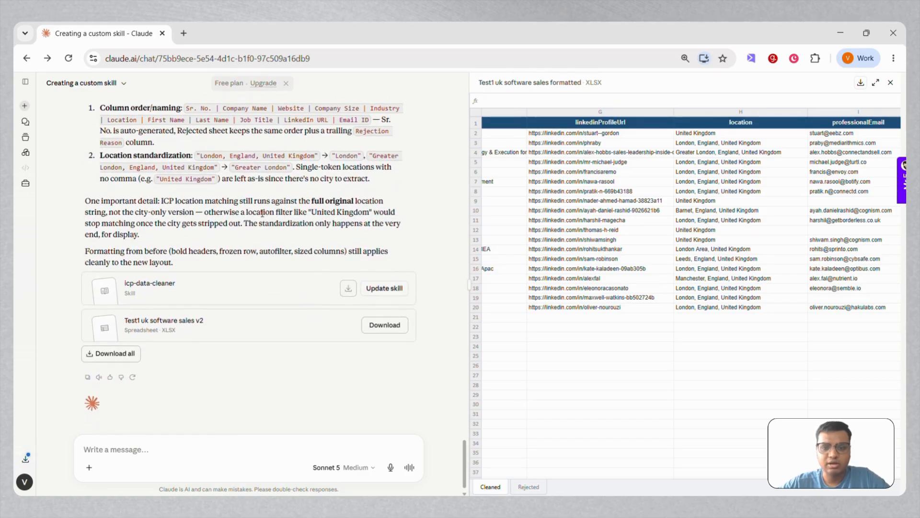
pyautogui.click(208, 328)
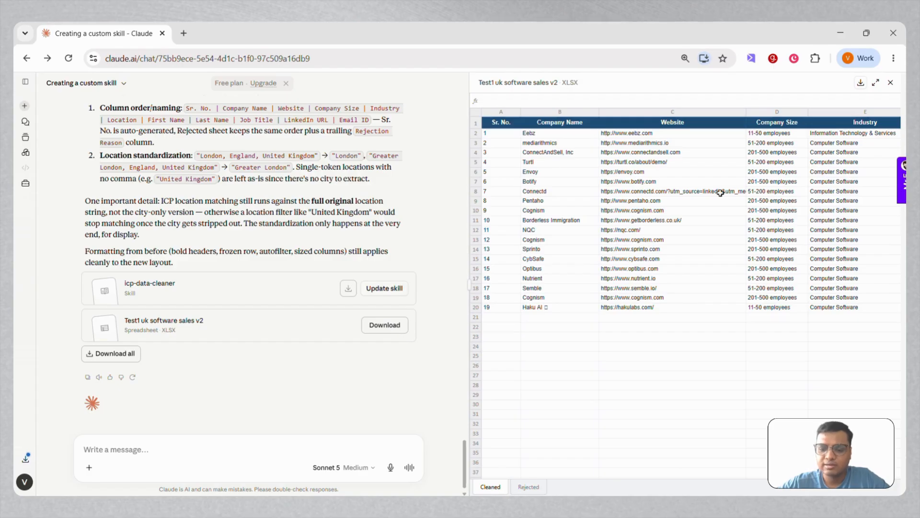
pyautogui.hscroll(5, 721, 193)
pyautogui.hscroll(3, 721, 193)
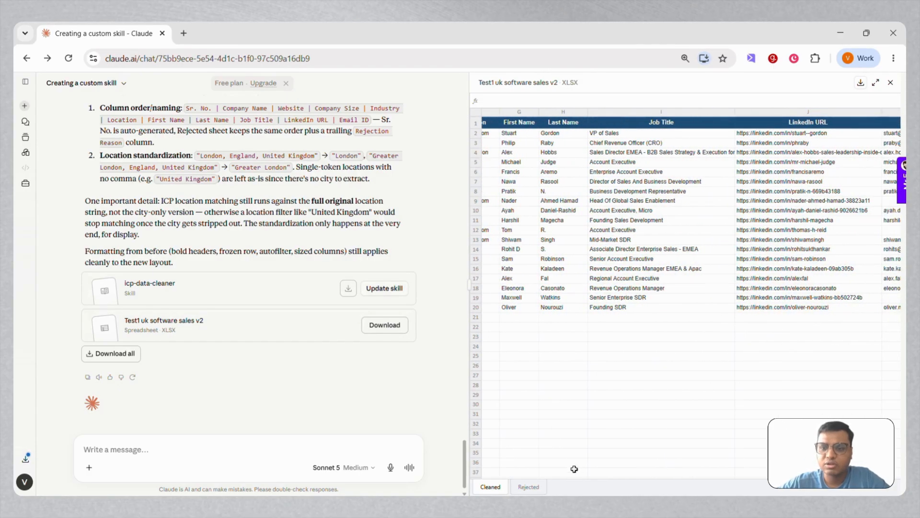
# Step: Examine the v2 spreadsheet's Rejected sheet, including the rejection reasons and locations, and return to the Cleaned sheet
pyautogui.click(529, 487)
pyautogui.hscroll(8, 841, 283)
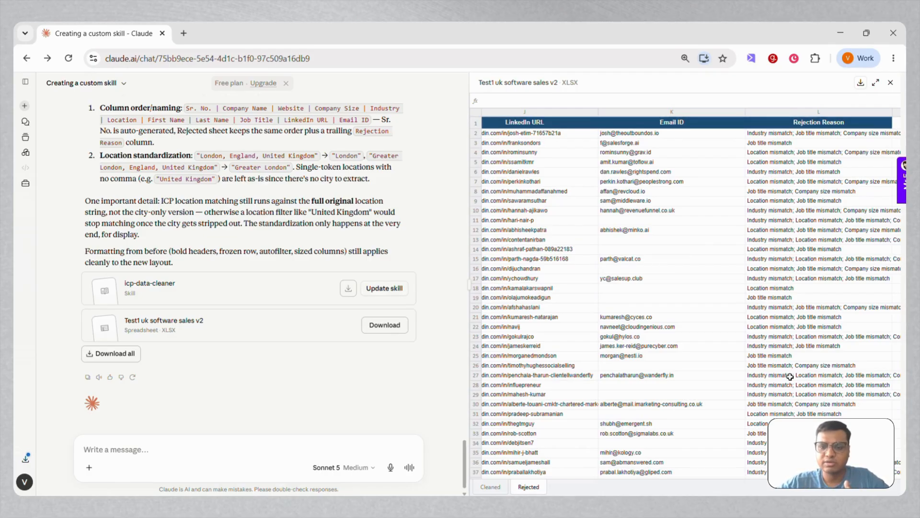
pyautogui.hscroll(-5, 609, 337)
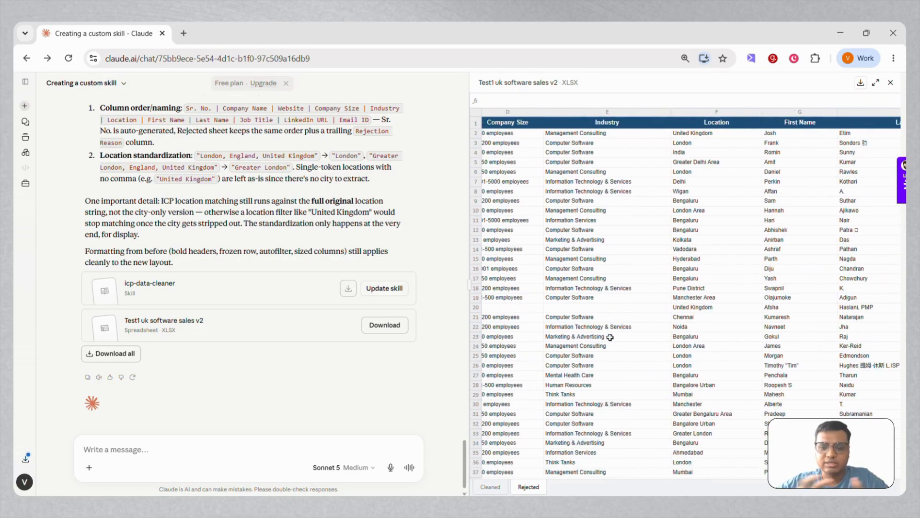
pyautogui.hscroll(-4, 609, 337)
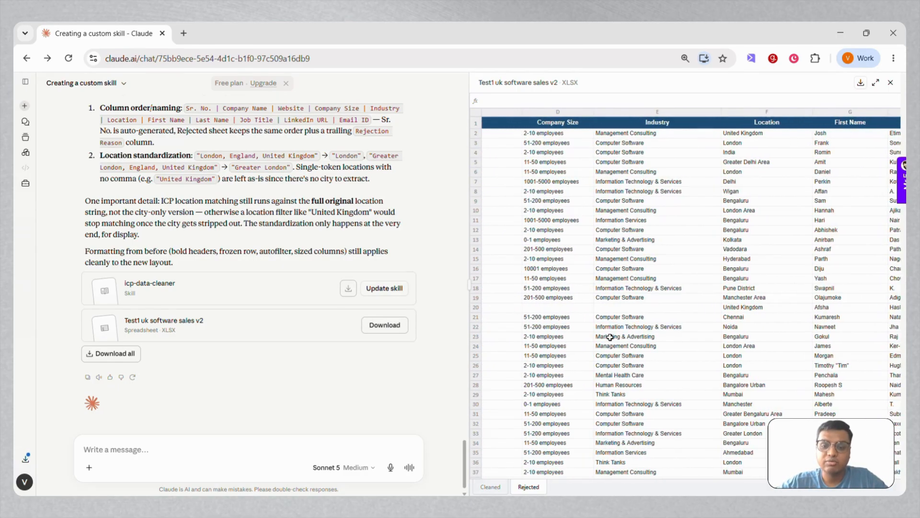
pyautogui.click(495, 487)
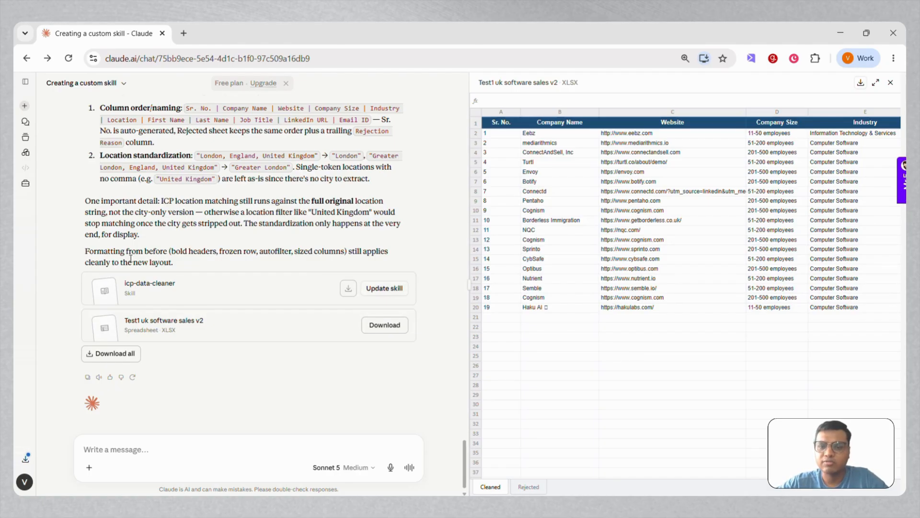
# Step: Open the icp-data-cleaner skill and read SKILL.md from its description through the input file, ICP parameters and script steps
pyautogui.click(158, 298)
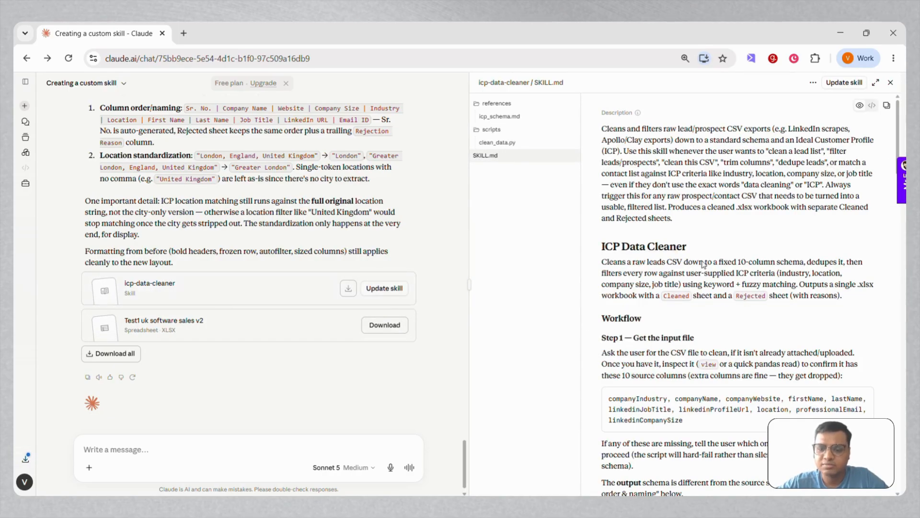
pyautogui.scroll(-4, 741, 389)
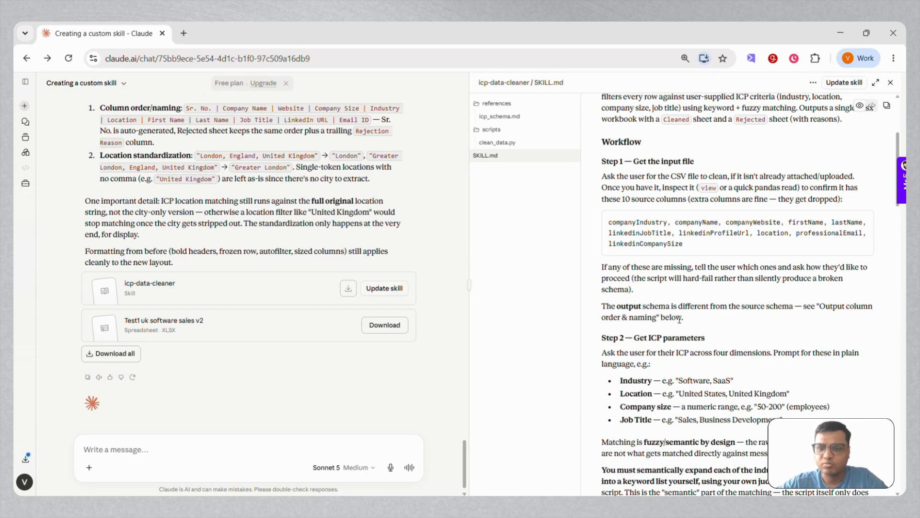
pyautogui.scroll(-1, 679, 320)
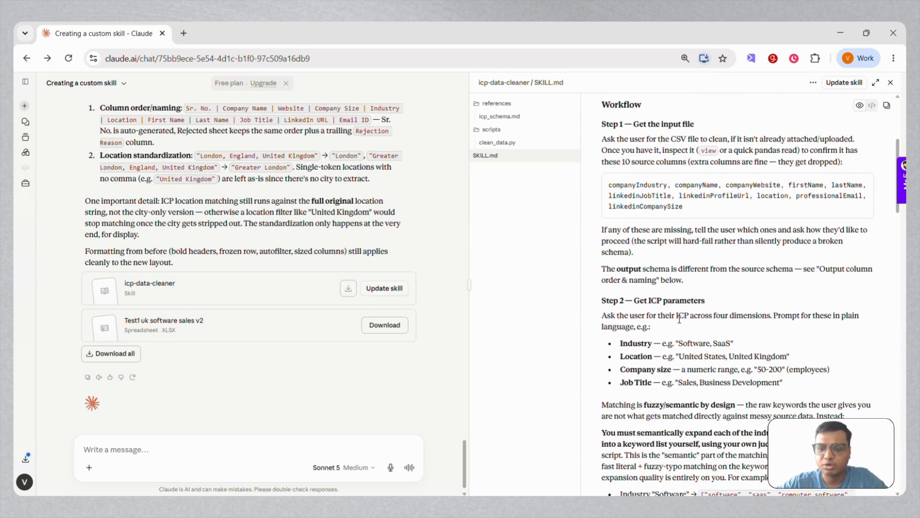
pyautogui.scroll(-2, 680, 320)
pyautogui.scroll(-5, 680, 320)
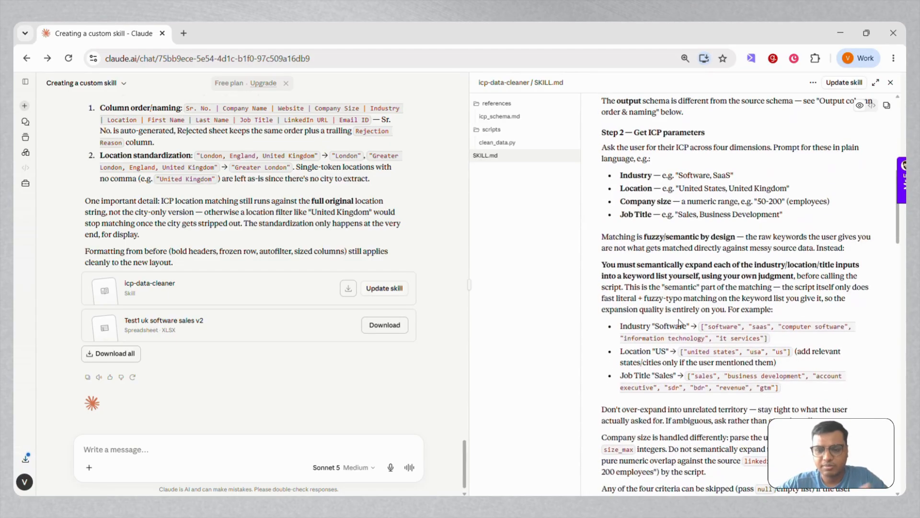
pyautogui.scroll(-6, 679, 318)
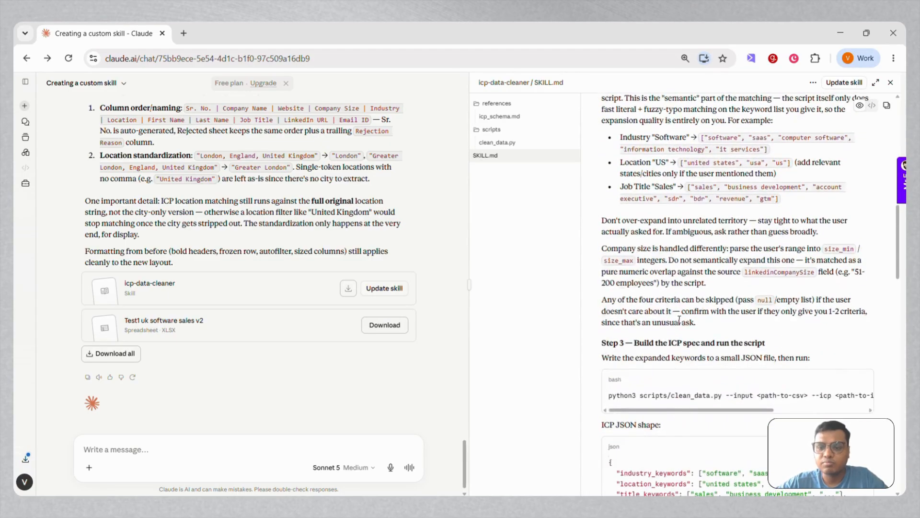
pyautogui.scroll(-1, 680, 323)
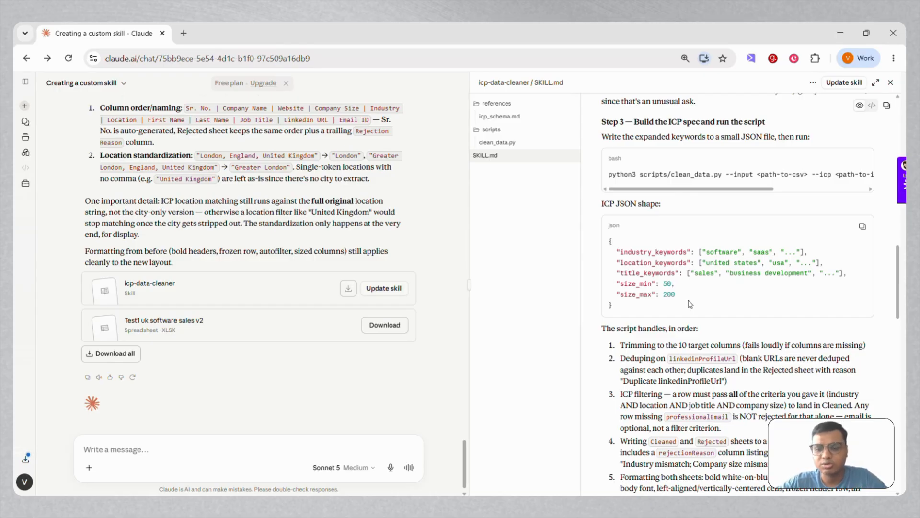
pyautogui.scroll(-1, 690, 304)
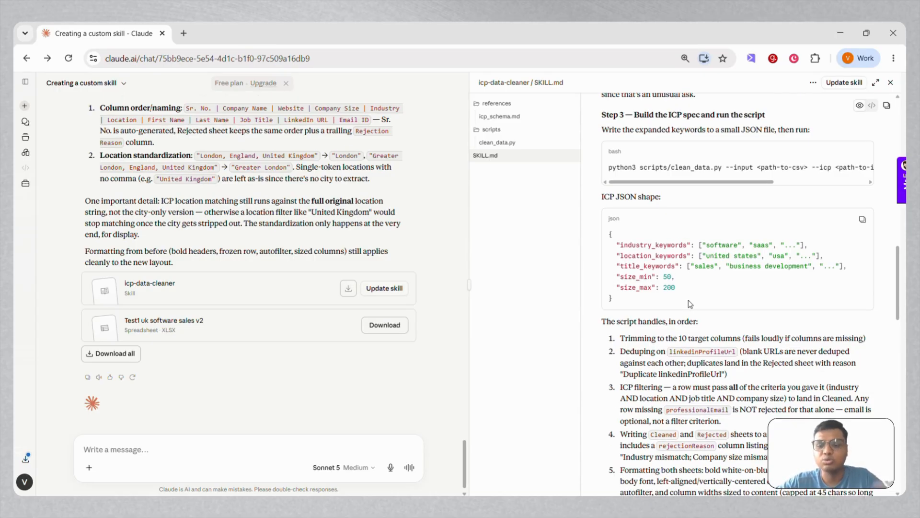
# Step: Read the remaining SKILL.md sections on output delivery, column order, location standardization, formatting and edge cases, and return to the beginning
pyautogui.scroll(-2, 690, 304)
pyautogui.scroll(-8, 689, 303)
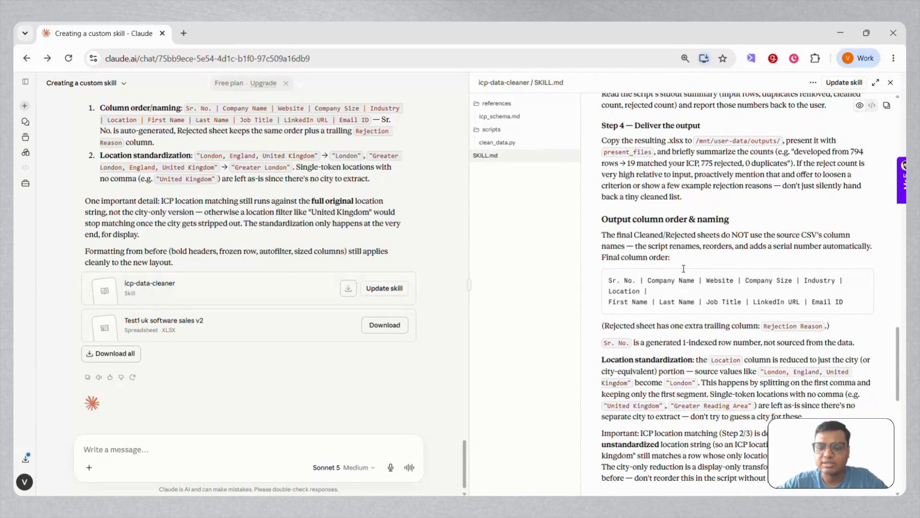
pyautogui.scroll(-2, 686, 352)
pyautogui.scroll(-6, 686, 352)
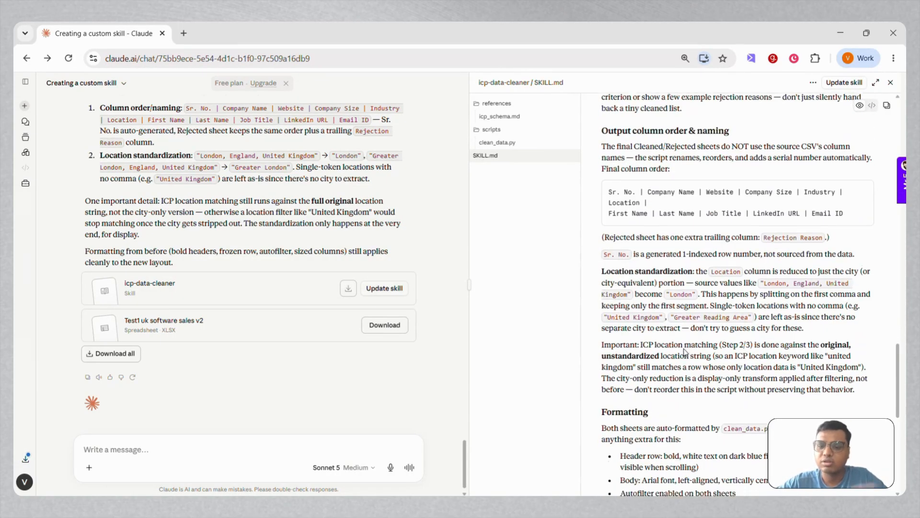
pyautogui.scroll(-3, 685, 349)
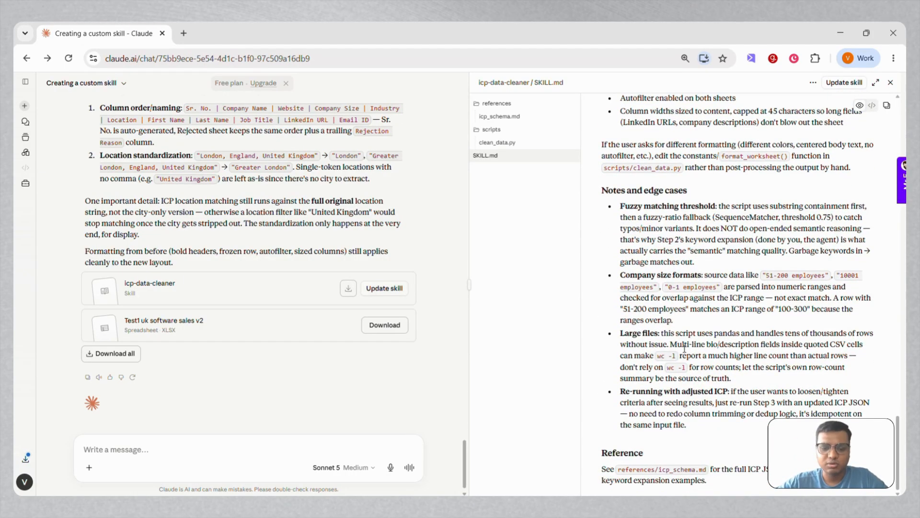
pyautogui.scroll(20, 685, 349)
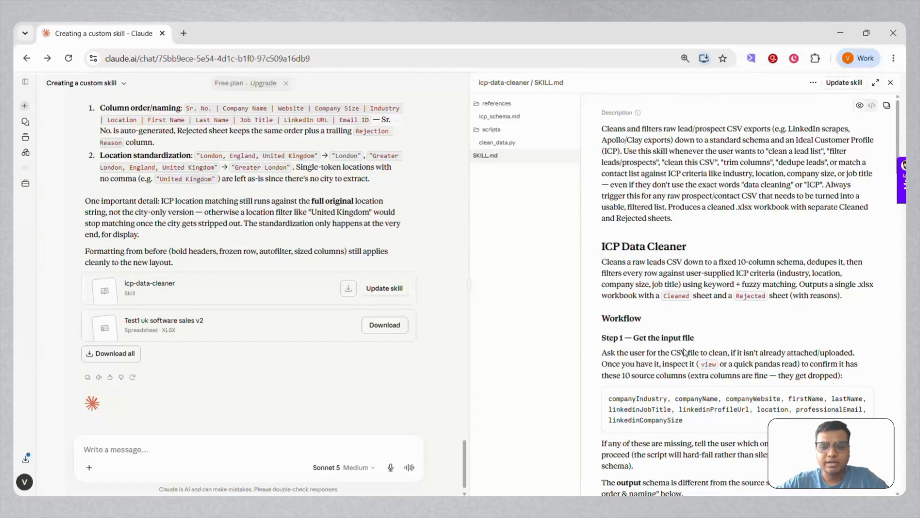